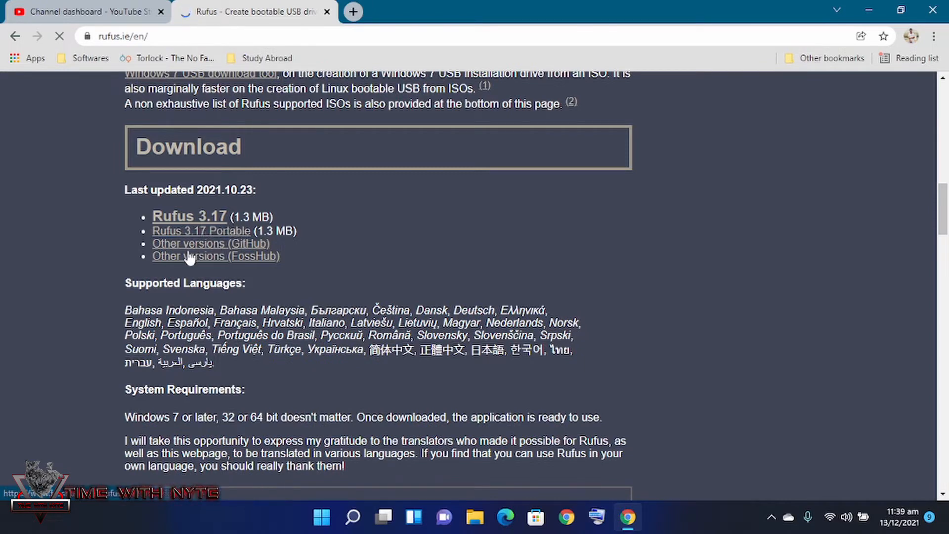
Download Rufus 3.17 from the Rufus website and launch the downloaded program.
left_click(178, 220)
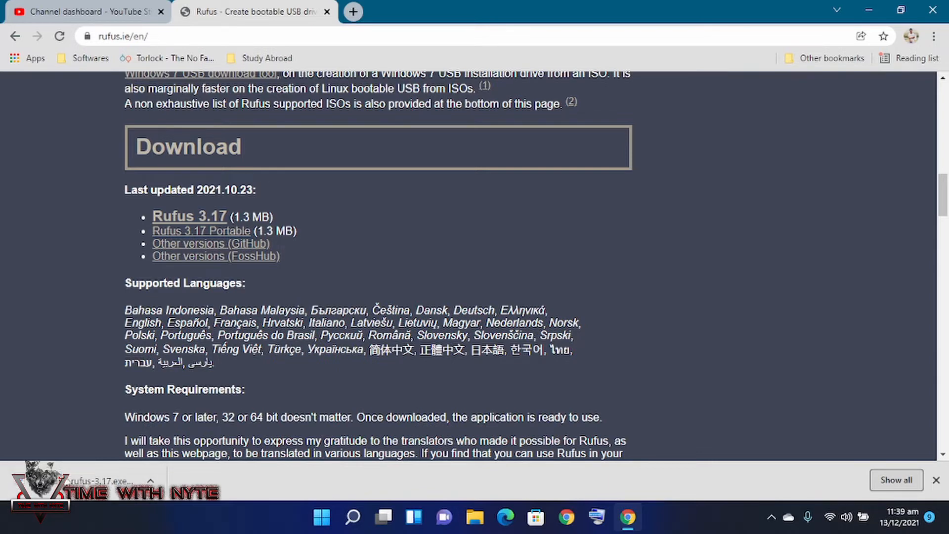
left_click(69, 481)
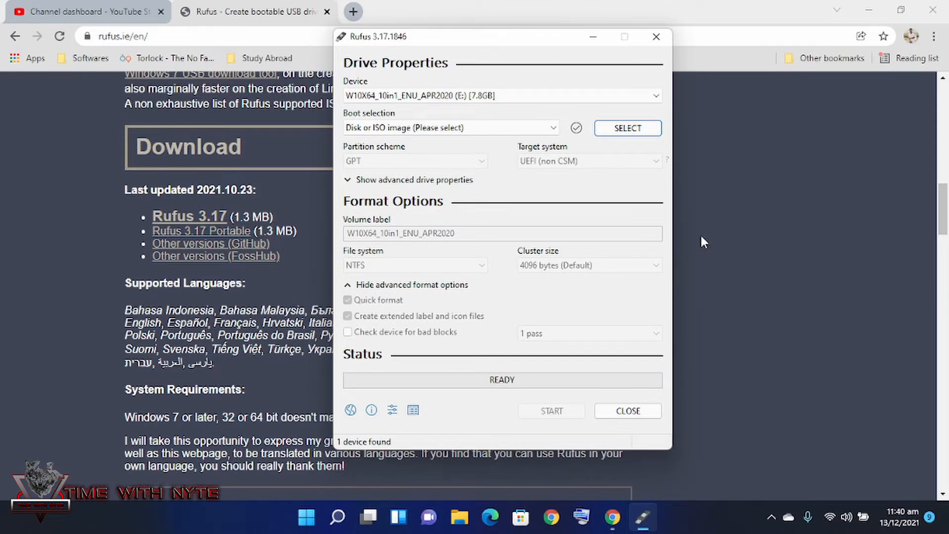
Locate the downloaded rufus-3.17 application in the Downloads folder and close File Explorer.
key("super+e")
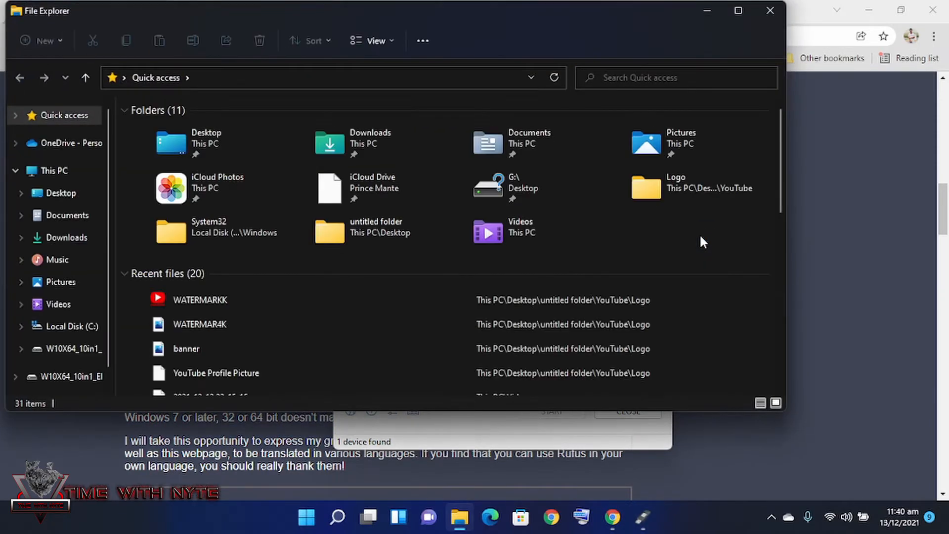
left_click(71, 236)
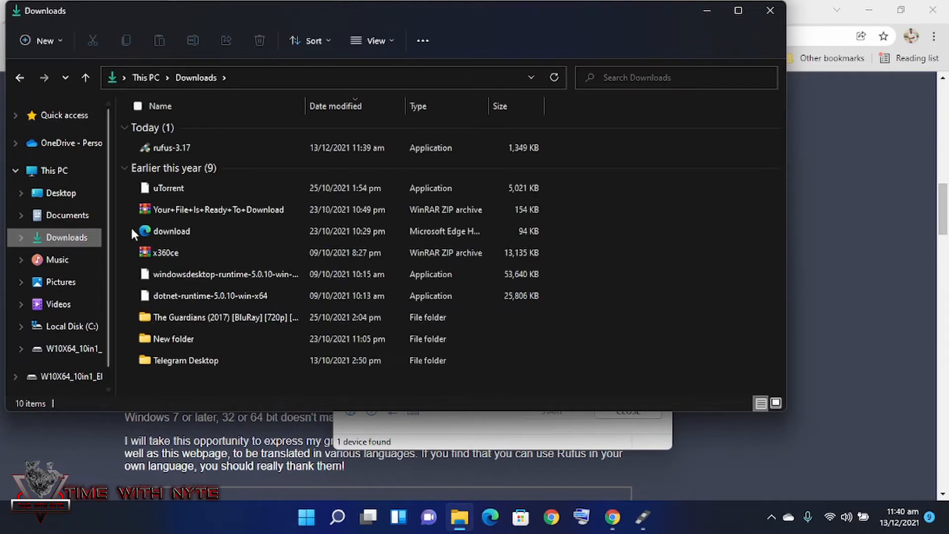
left_click(175, 150)
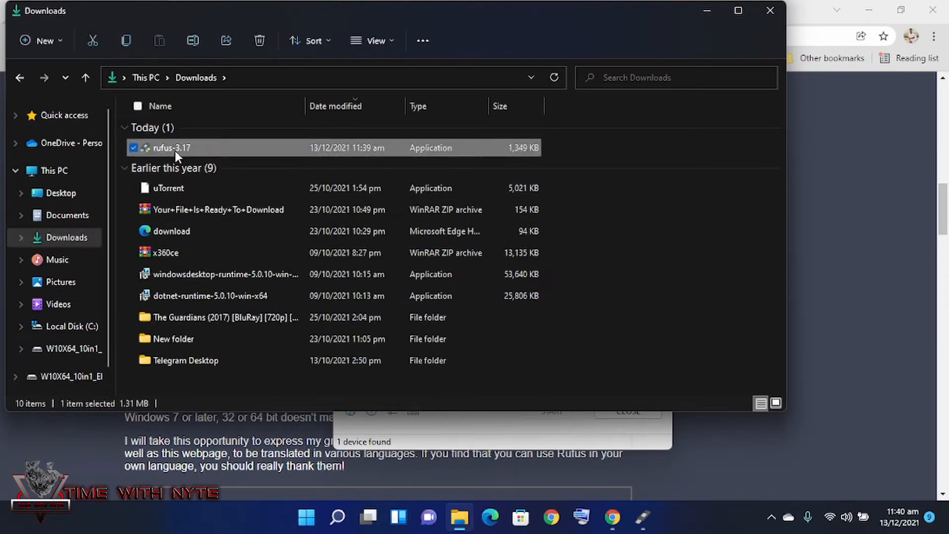
left_click(769, 11)
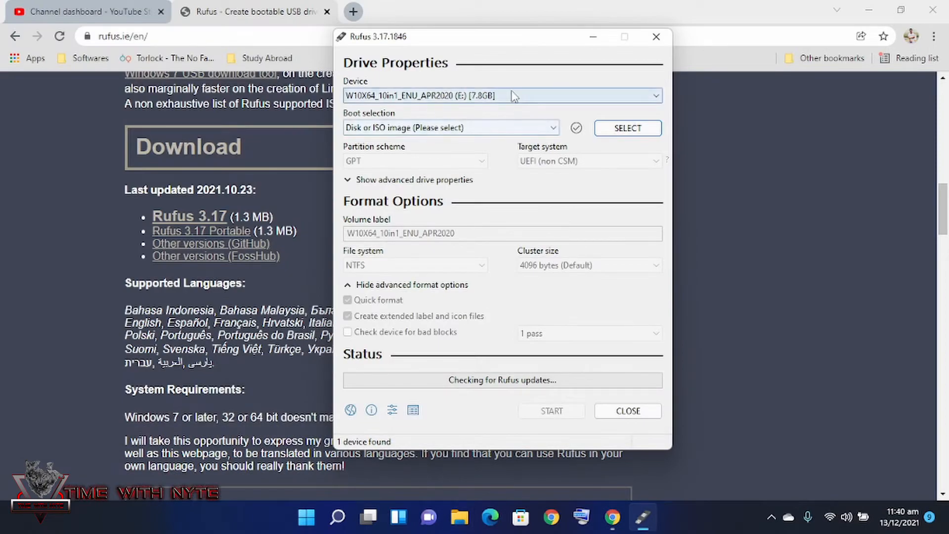
Review the available devices and boot selection choices, and collapse the advanced format options.
left_click(524, 97)
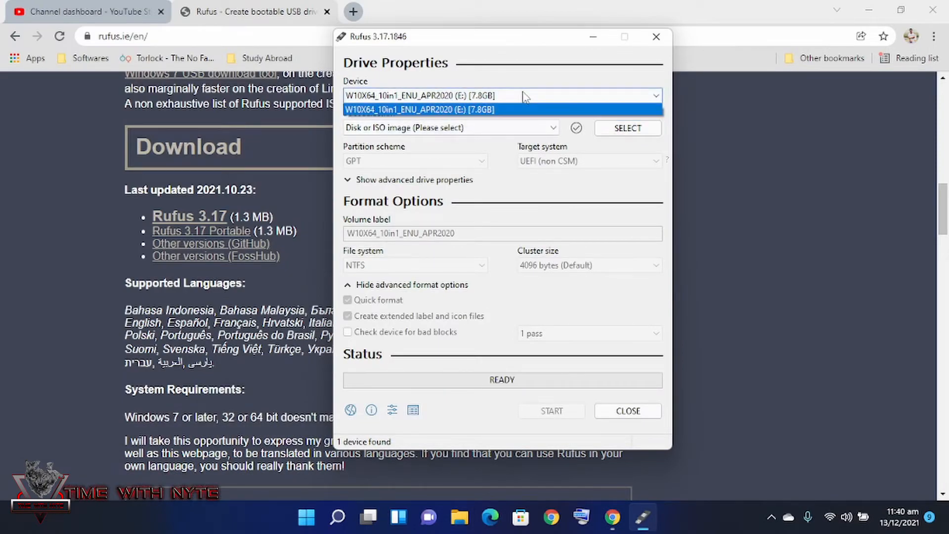
left_click(524, 95)
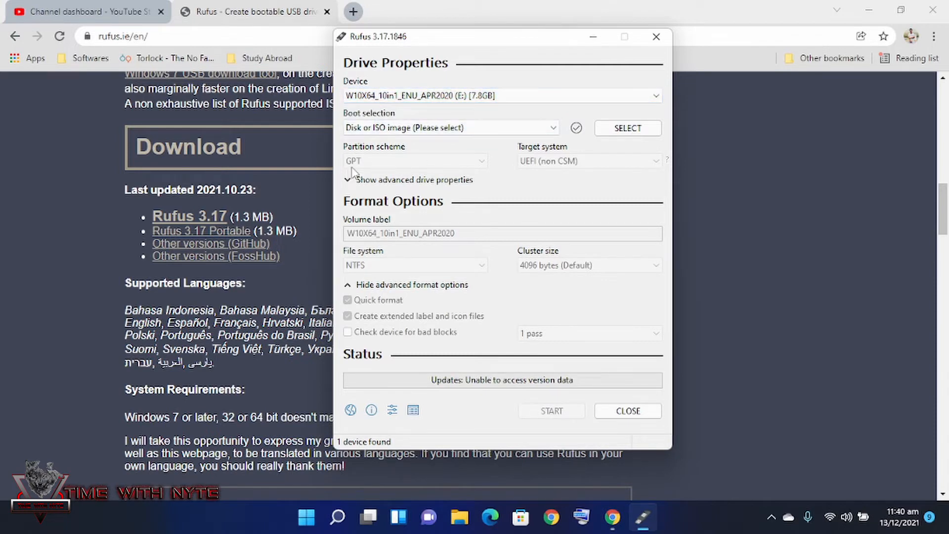
left_click(418, 130)
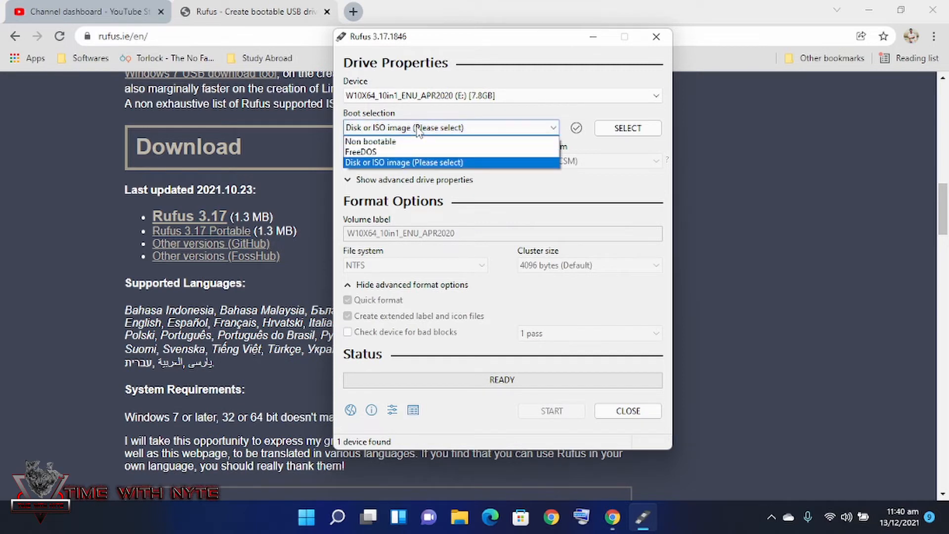
left_click(419, 130)
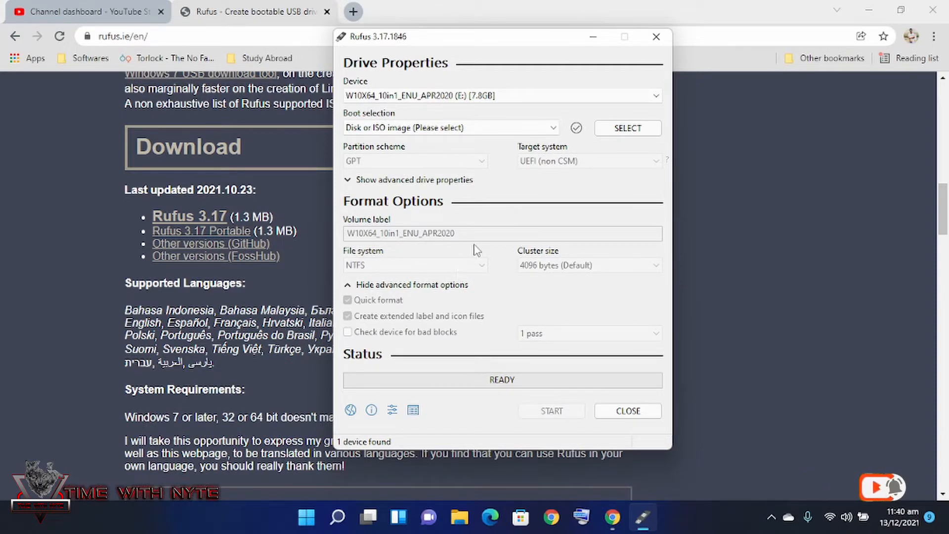
left_click(439, 286)
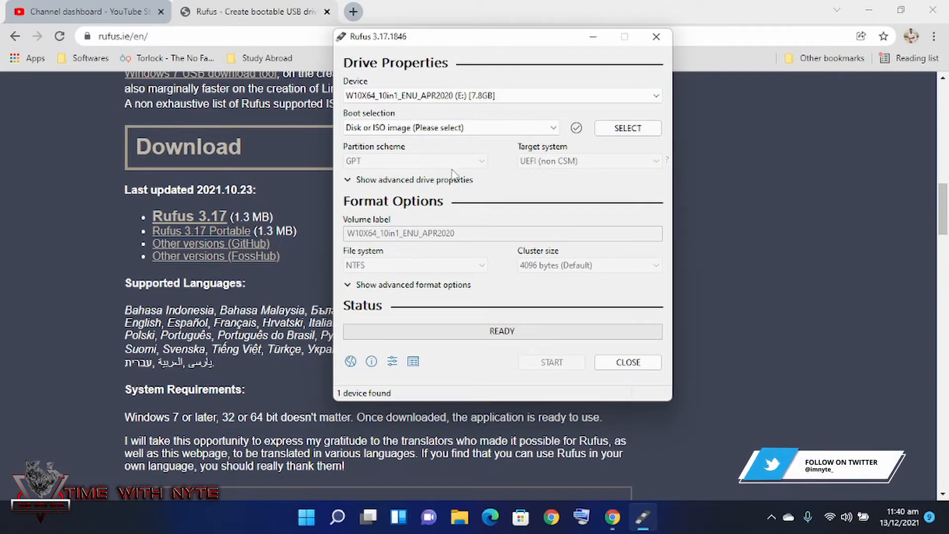
Browse for a boot image in the Operating Systems folder under Desktop, Documents, Softwares & Movies, Softwares.
left_click(638, 129)
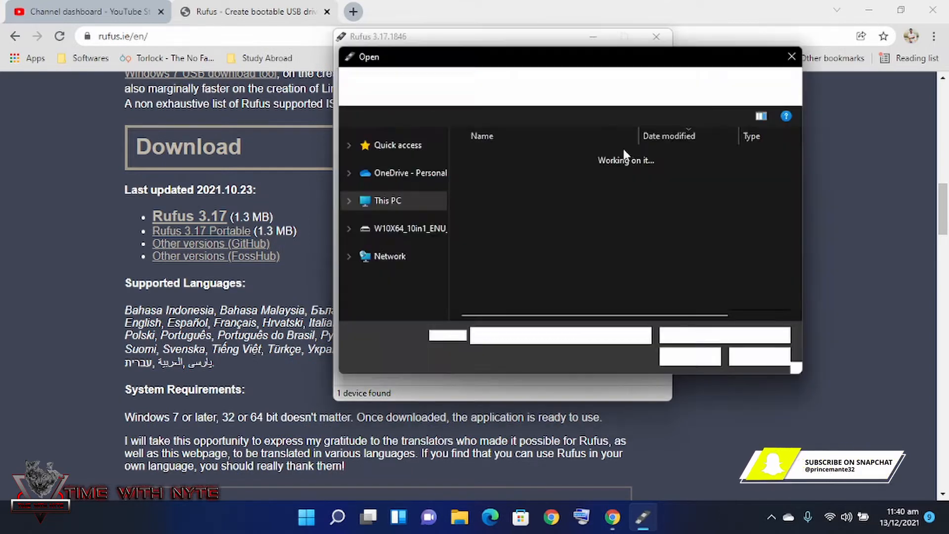
left_click(411, 199)
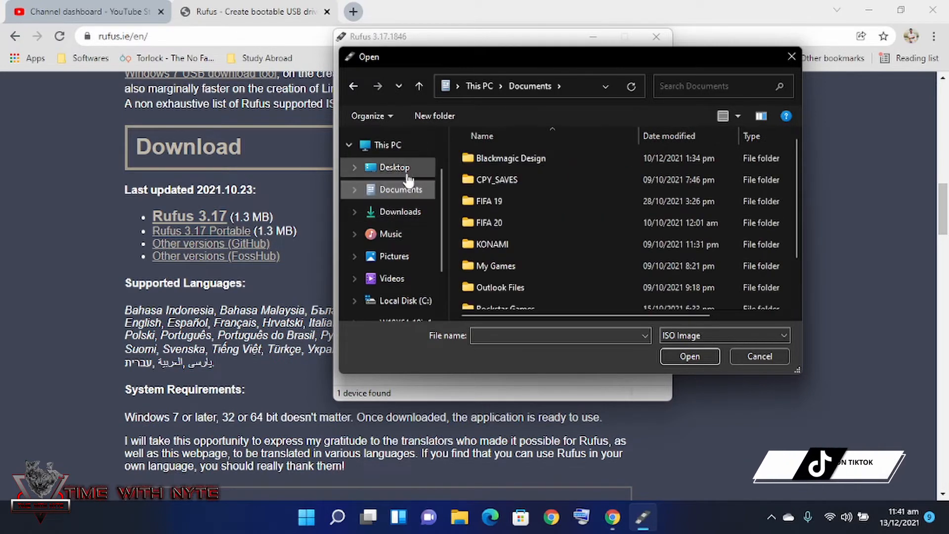
left_click(396, 167)
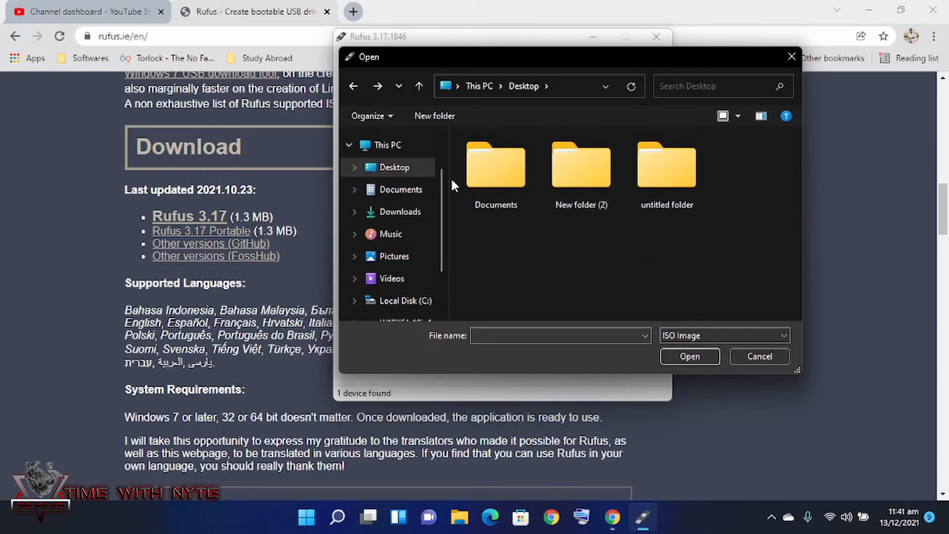
double_click(472, 179)
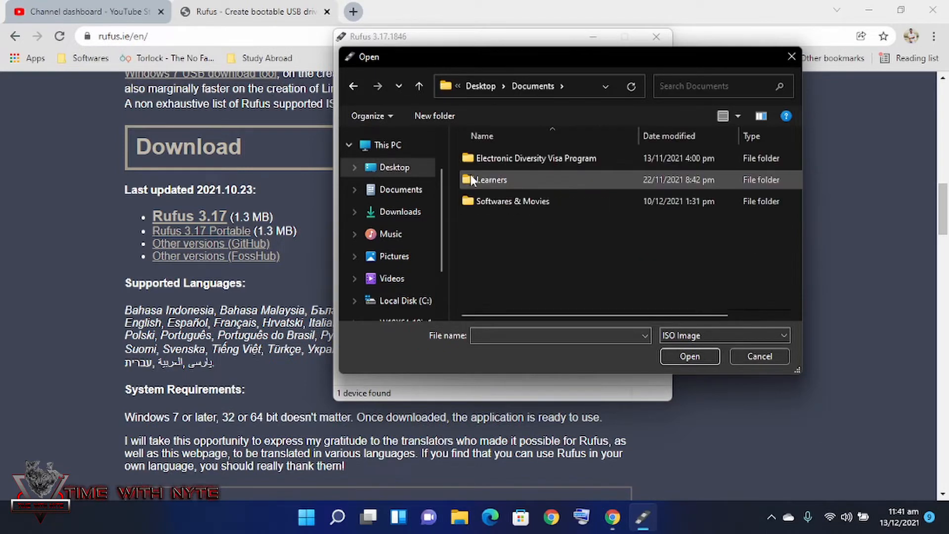
double_click(493, 205)
double_click(498, 178)
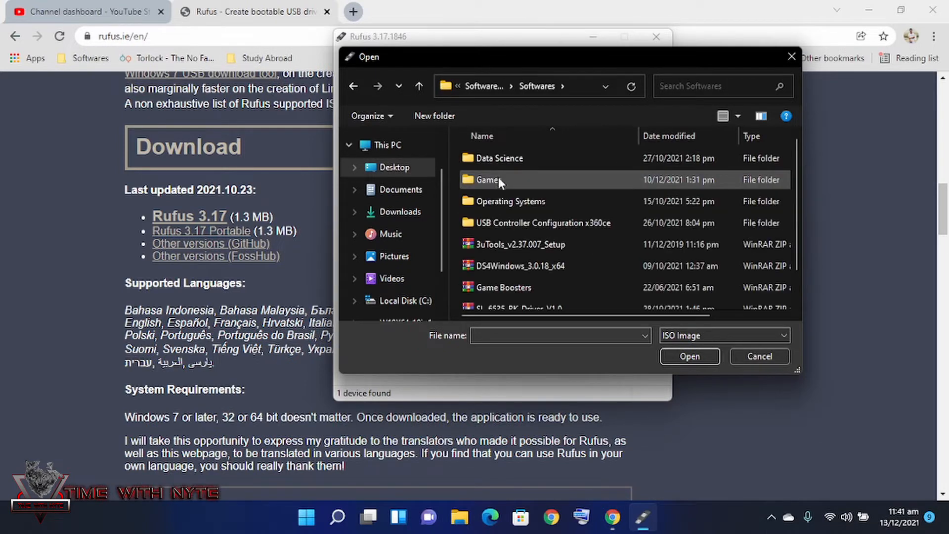
double_click(506, 205)
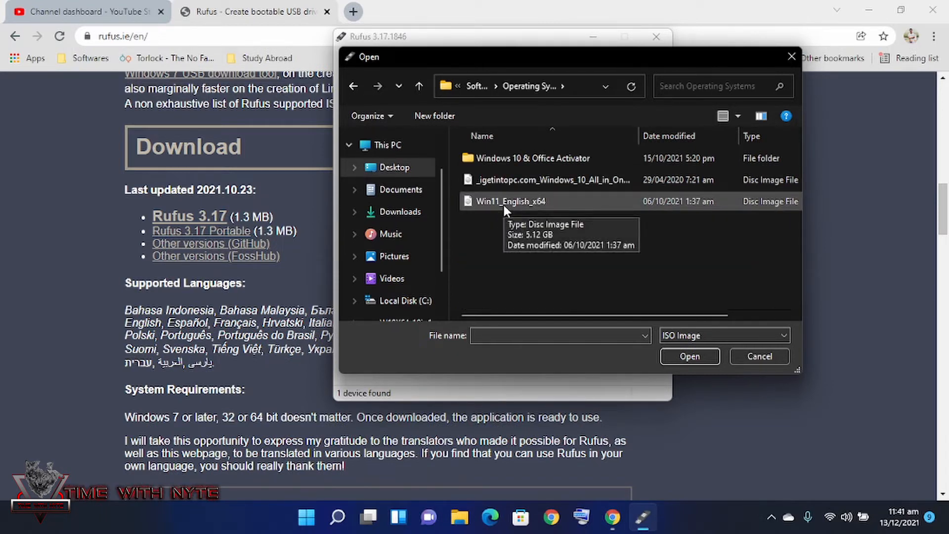
Load the disc image _igetintopc.com_Windows_10_All_in_One_2020_x64 as the boot selection.
left_click(509, 182)
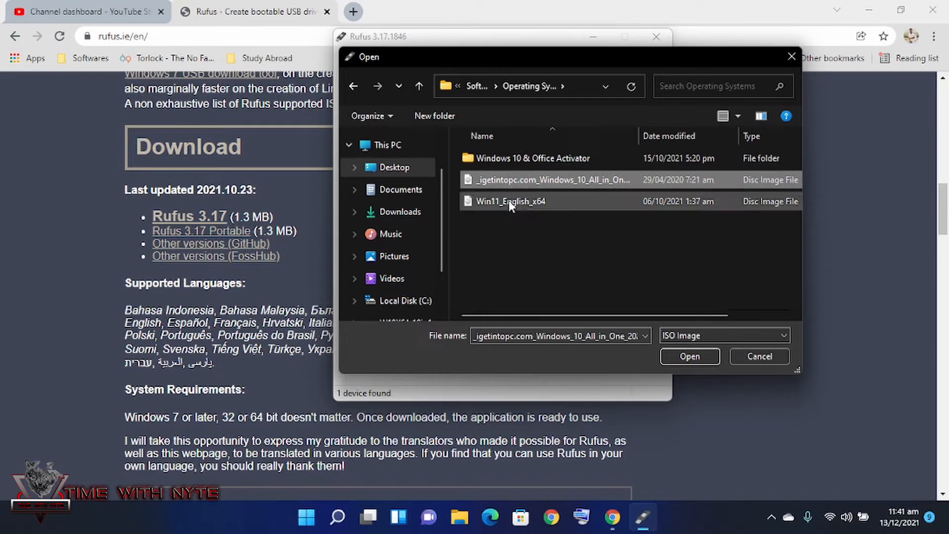
left_click(508, 201)
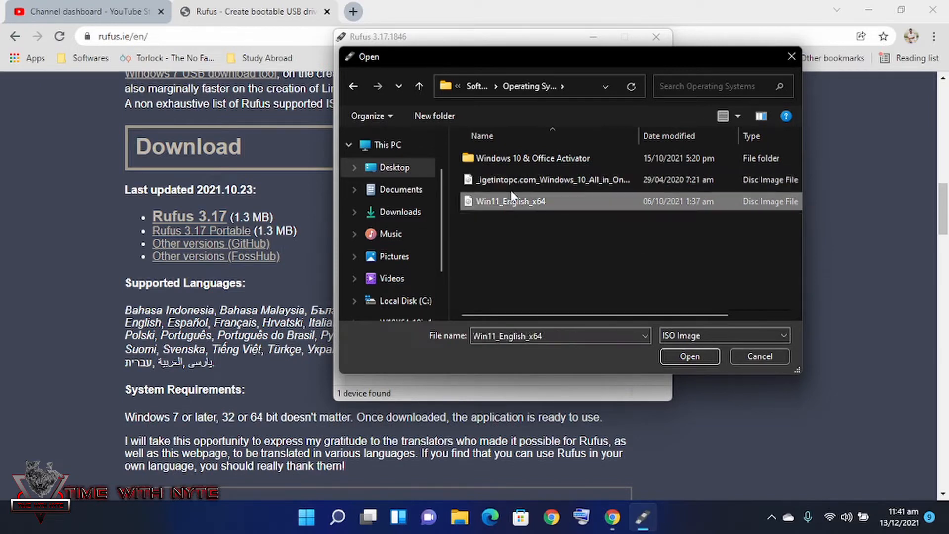
left_click(512, 184)
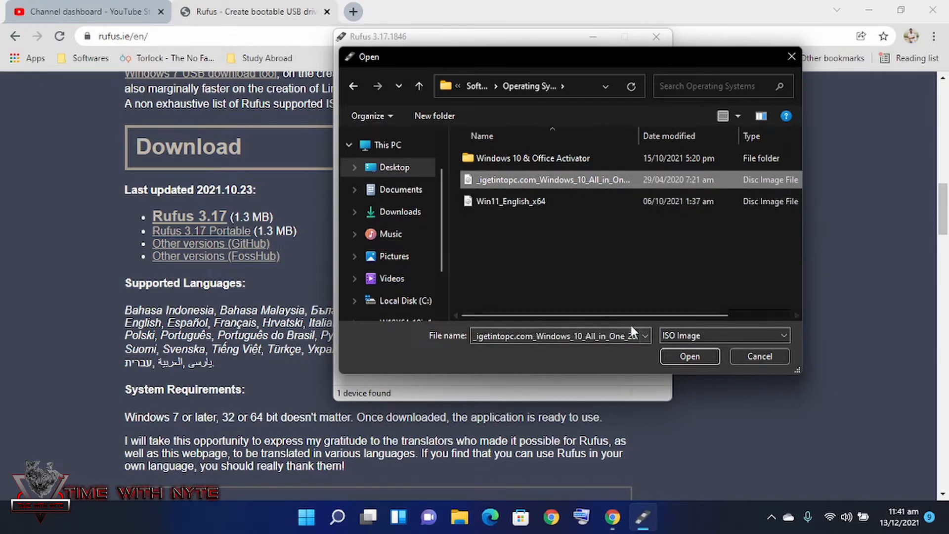
left_click(693, 355)
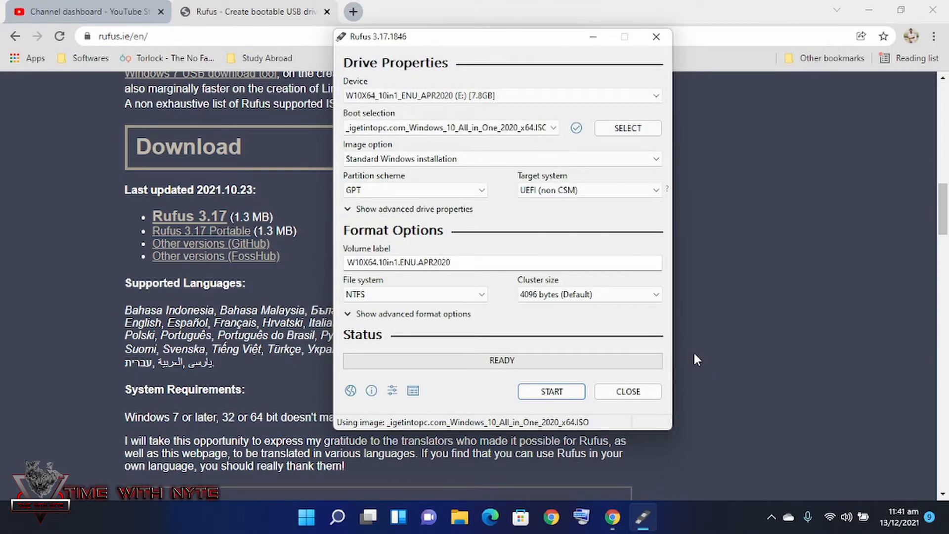
Switch the partition scheme to MBR and set it back to GPT.
left_click(483, 191)
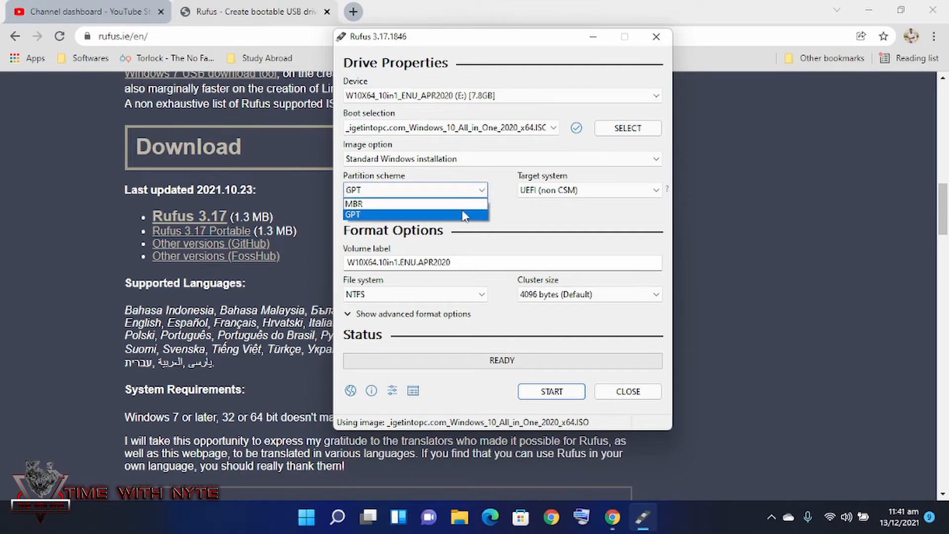
left_click(462, 204)
left_click(476, 197)
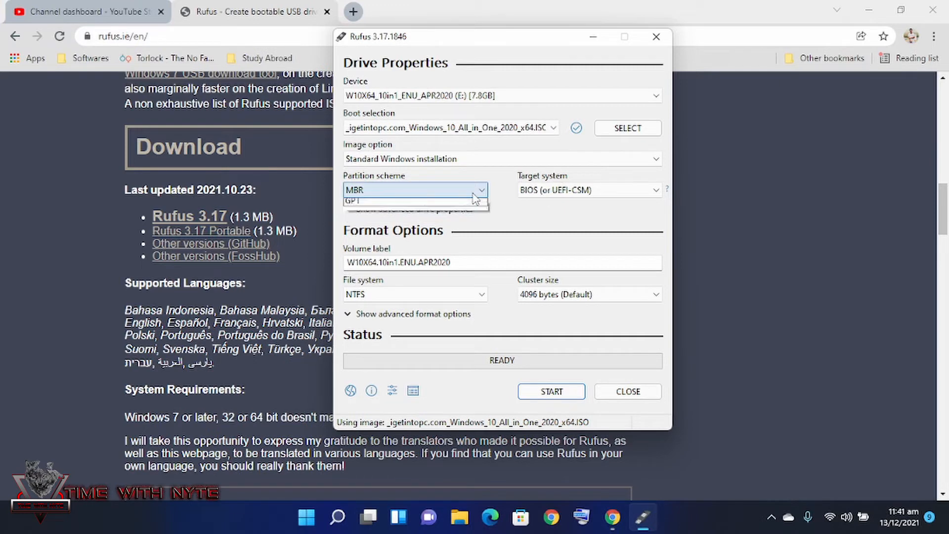
left_click(464, 210)
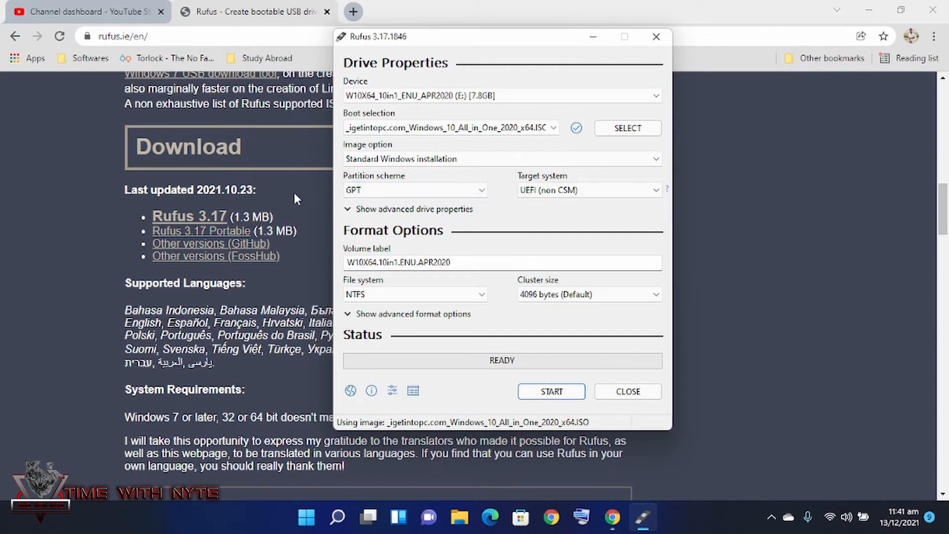
Run msinfo32 to check the computer's BIOS mode in System Information, and close it.
key("super+r")
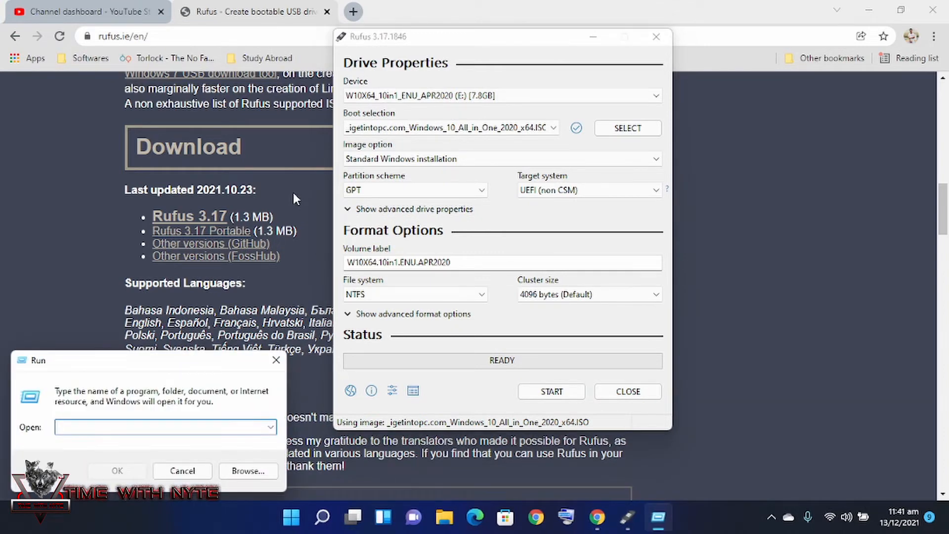
type("msinfo32")
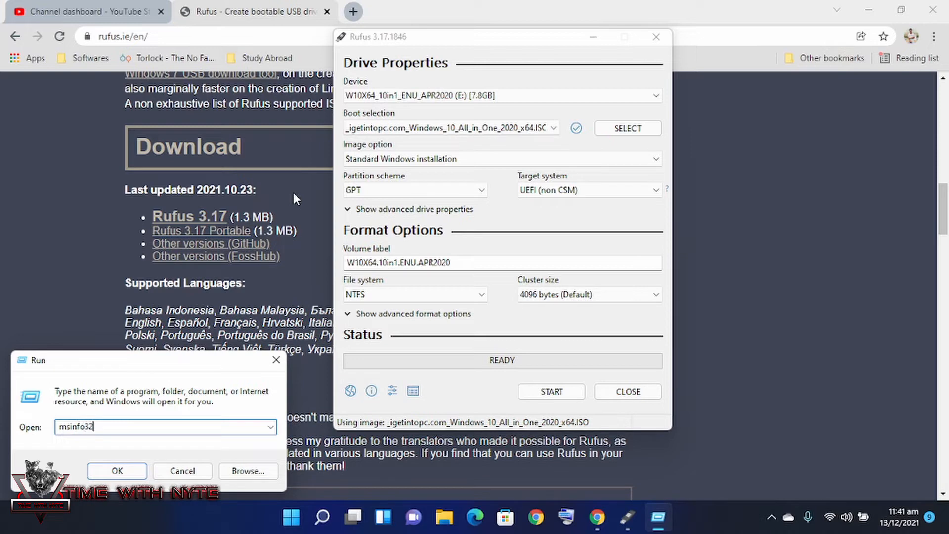
key("Return")
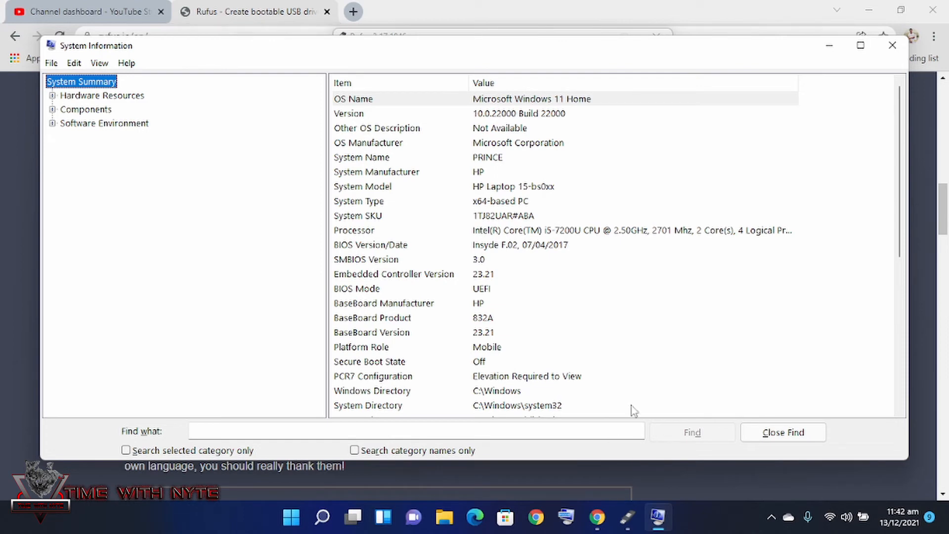
left_click(417, 290)
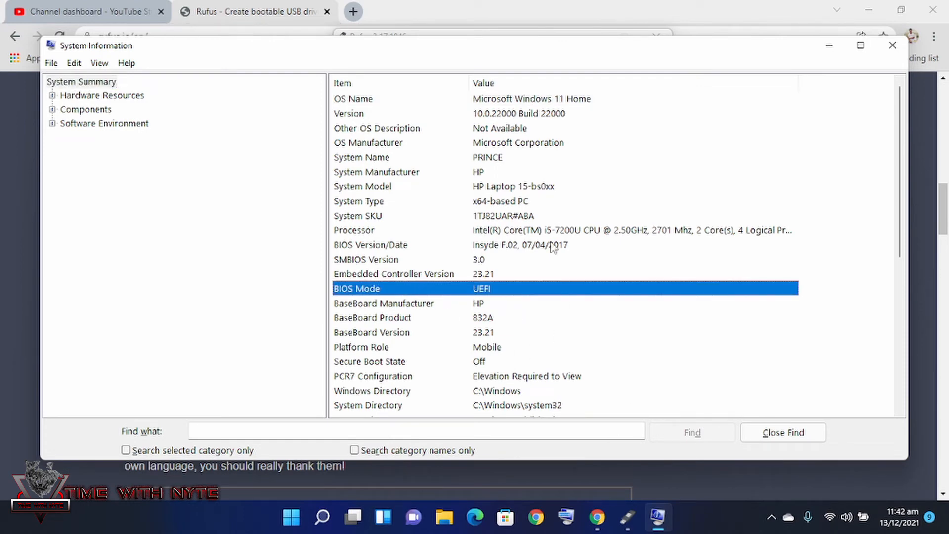
left_click(887, 49)
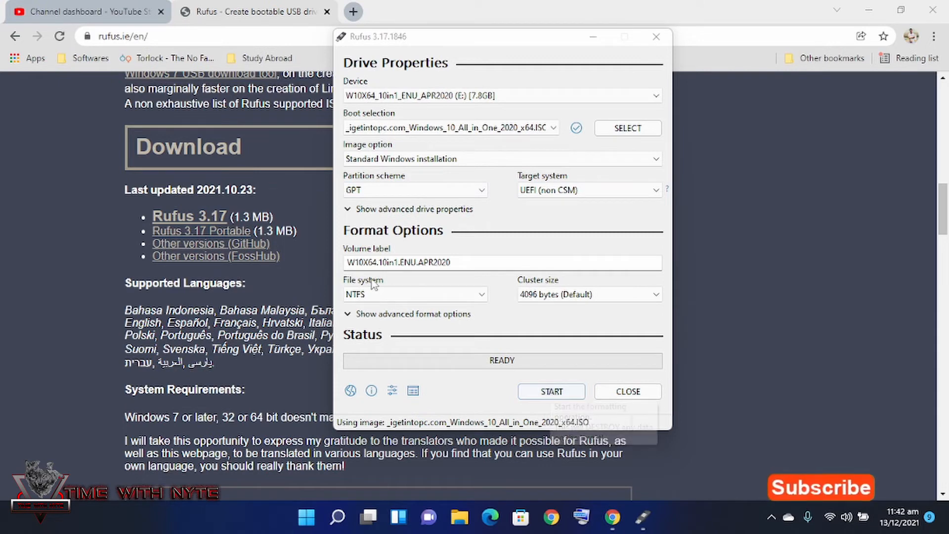
Expand the advanced format options and start writing the bootable USB drive, accepting the erasure of all its data.
left_click(418, 316)
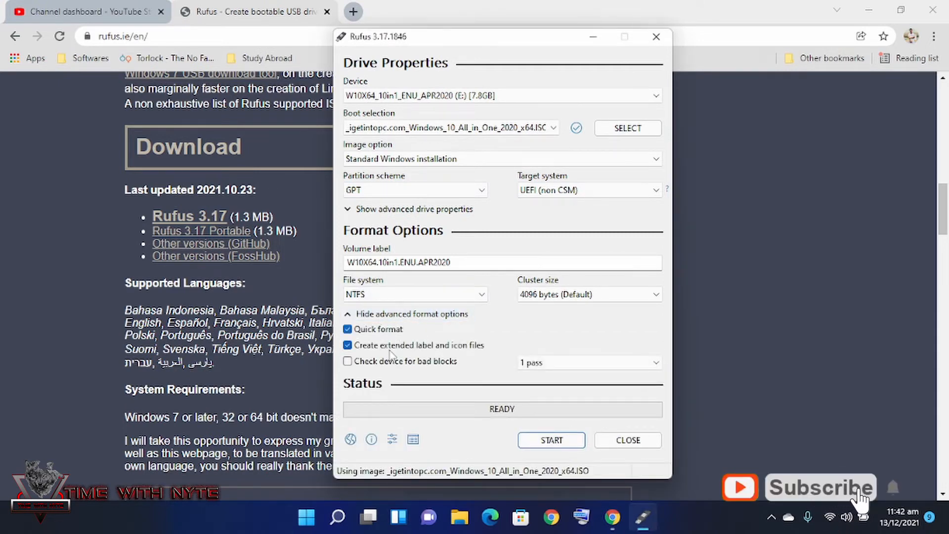
left_click(552, 440)
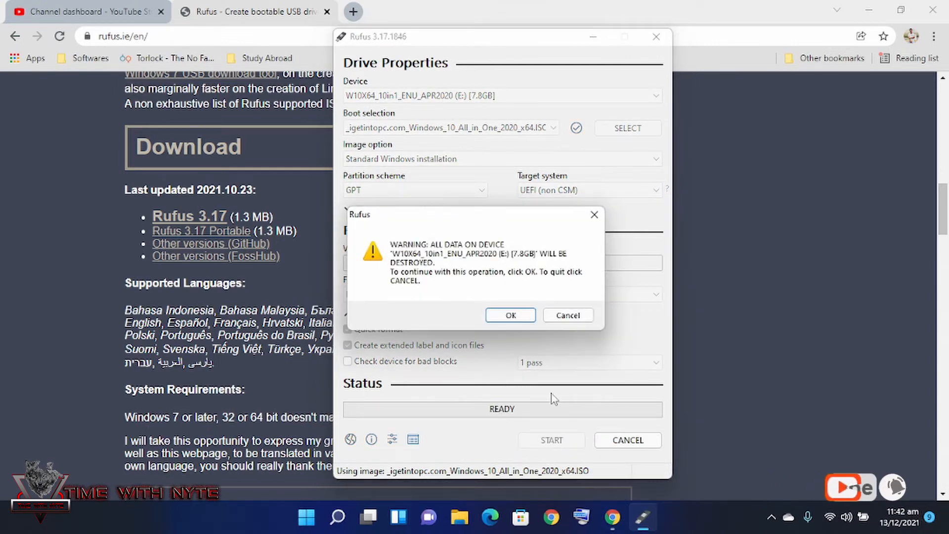
left_click(529, 317)
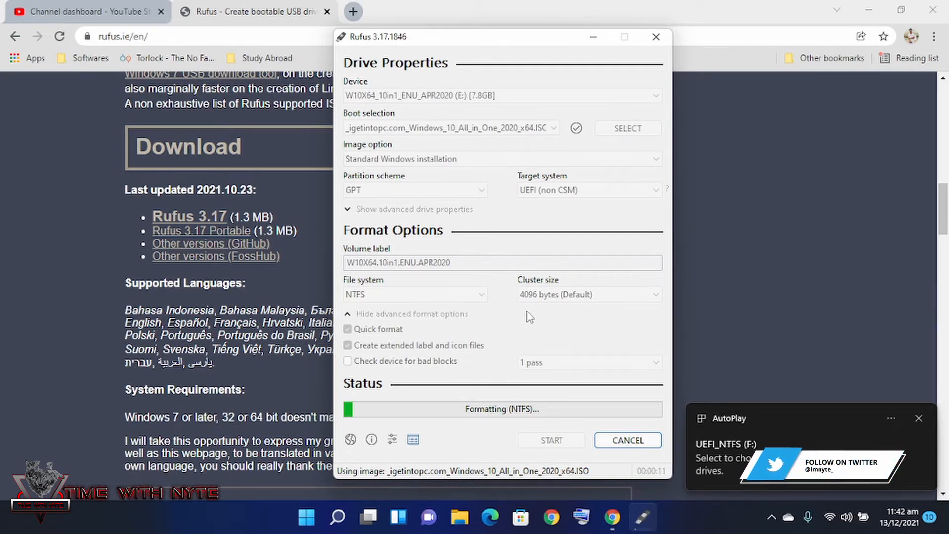
Close the web browser while the USB drive is being written.
left_click(418, 10)
left_click(929, 11)
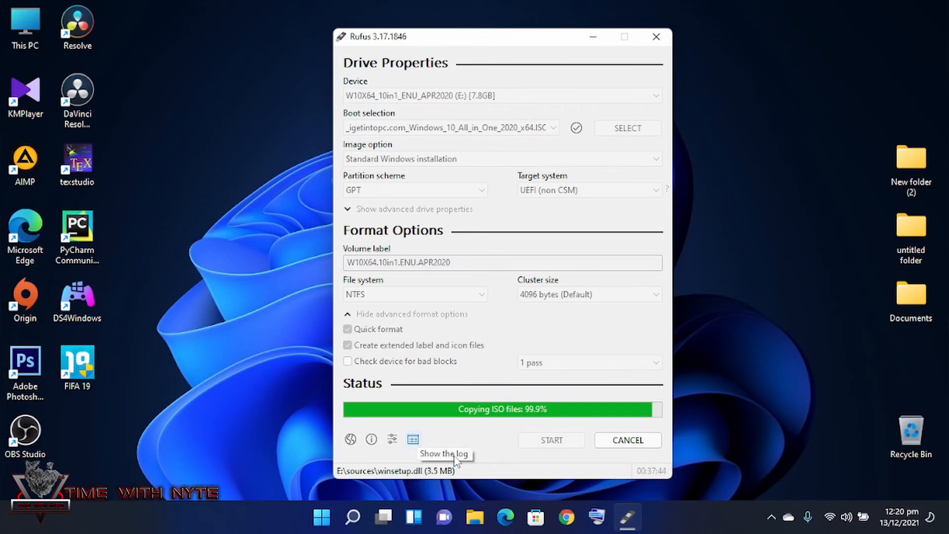
right_click(716, 193)
left_click(735, 227)
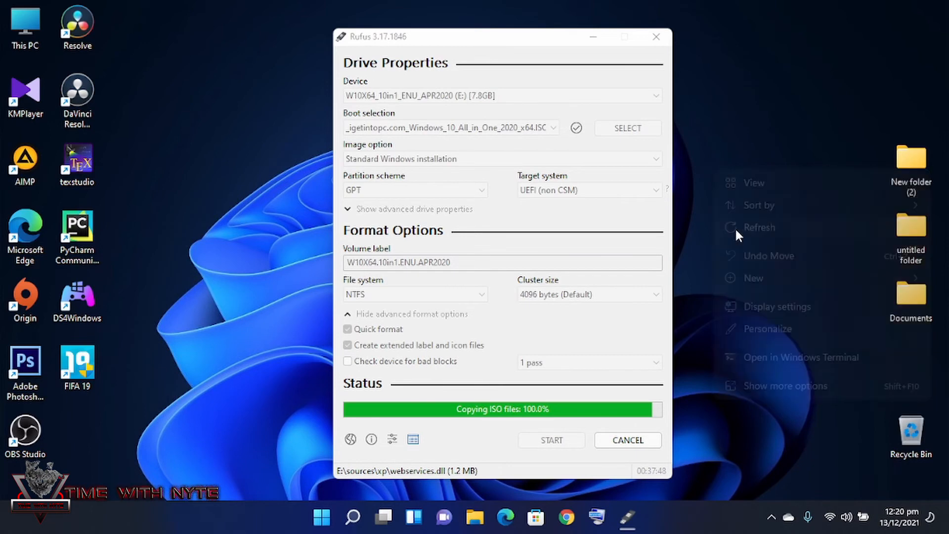
right_click(725, 189)
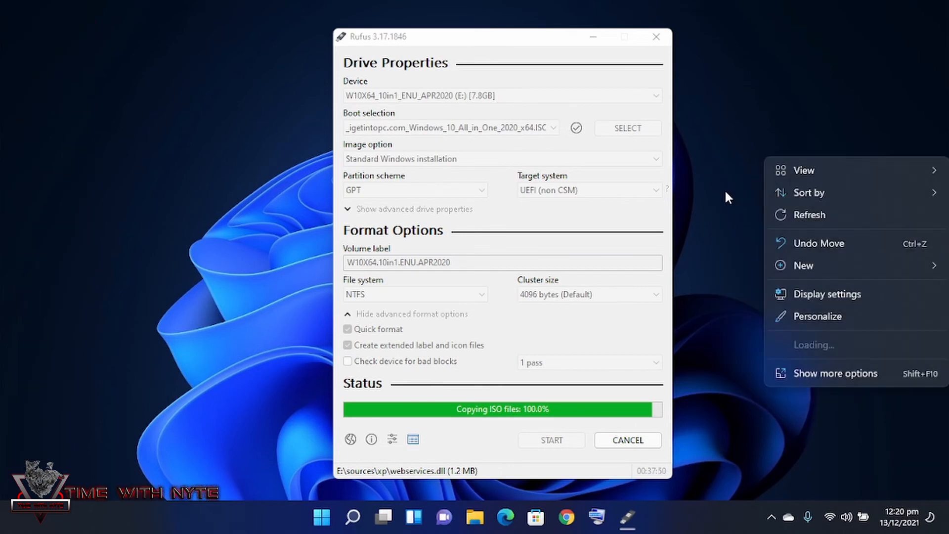
left_click(785, 209)
right_click(728, 130)
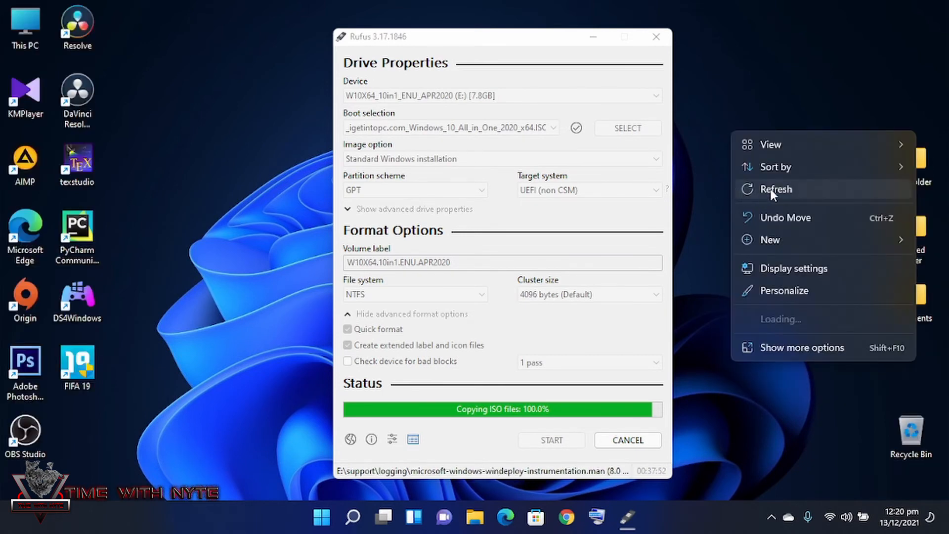
left_click(770, 188)
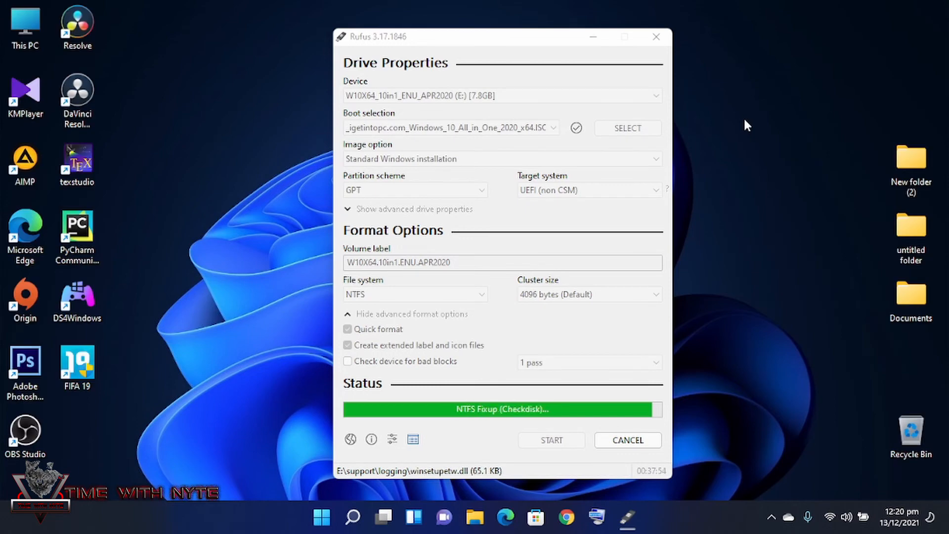